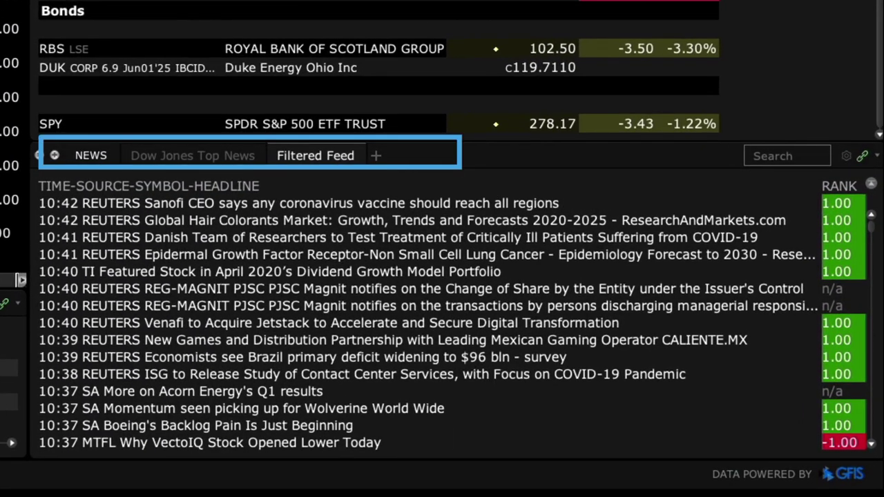
Step: Browse Dow Jones Top News and Filtered Feed headlines, opening and closing the Sanofi vaccine article
{"action": "left_click", "coordinate": [212, 175]}
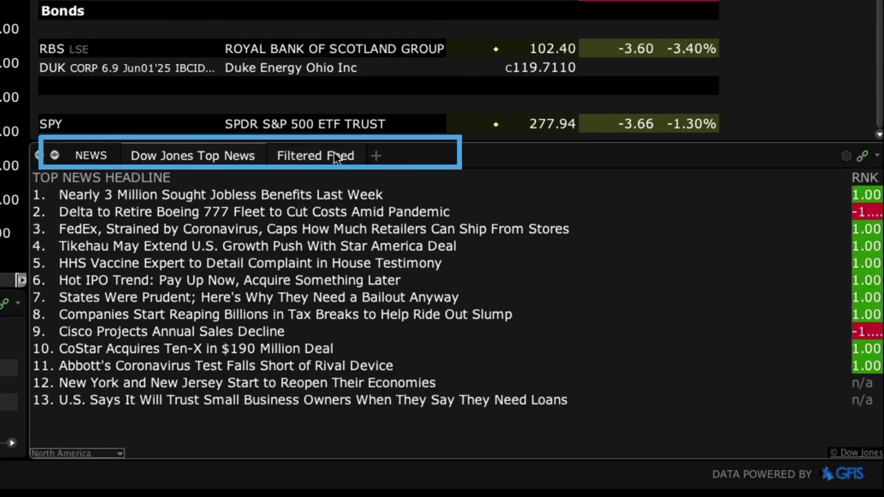
{"action": "left_click", "coordinate": [336, 157]}
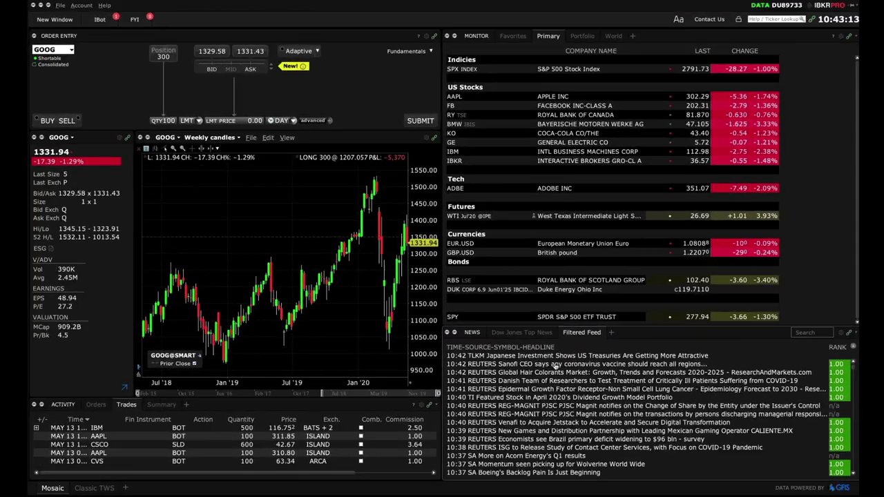
{"action": "left_click", "coordinate": [555, 364]}
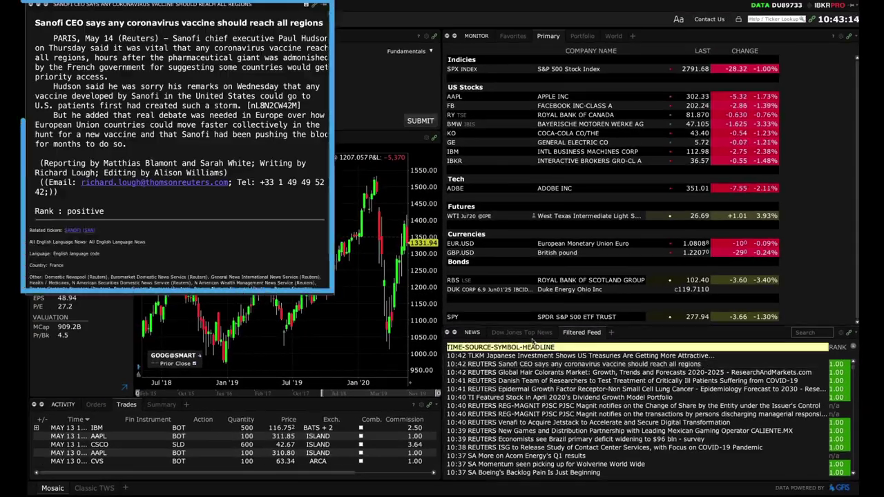
{"action": "left_click", "coordinate": [32, 6]}
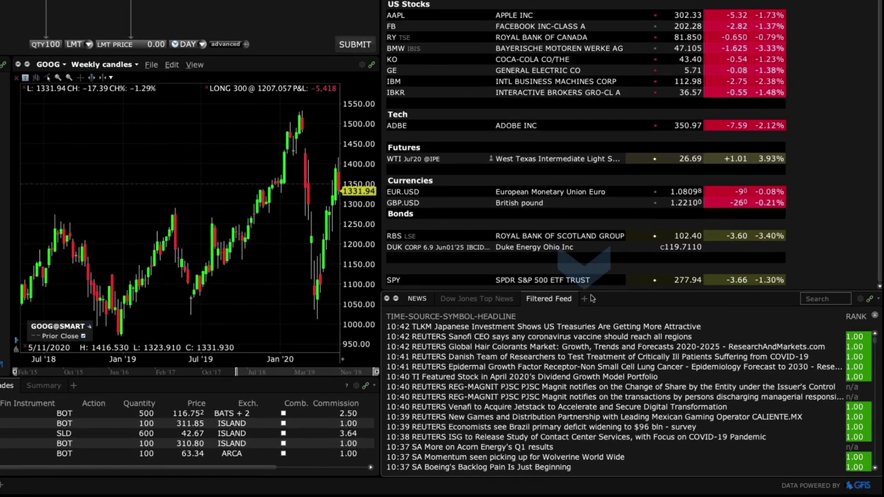
Step: Add a Company Specific News tab and switch it from ADBE to IBM headlines
{"action": "left_click", "coordinate": [584, 299]}
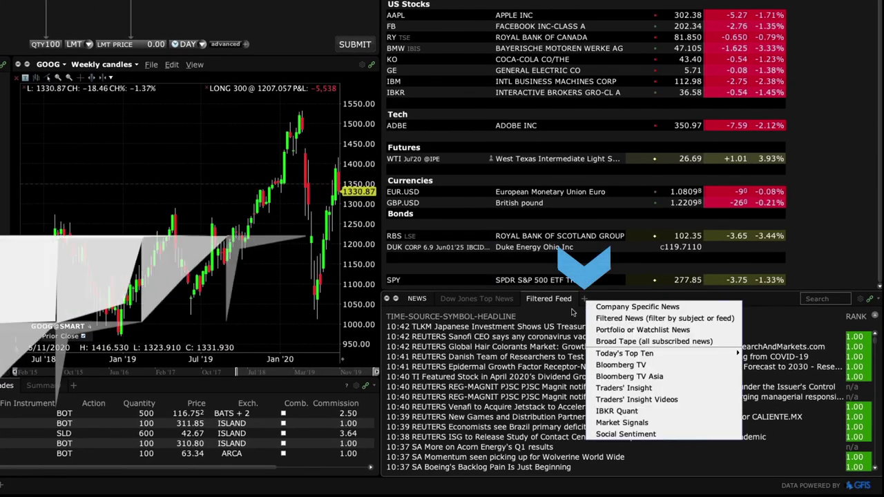
{"action": "left_click", "coordinate": [608, 306]}
{"action": "left_click", "coordinate": [407, 126]}
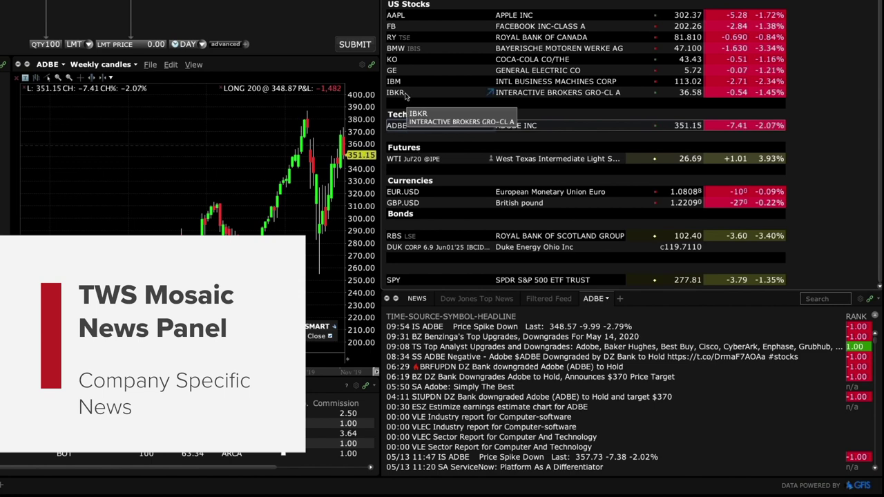
{"action": "left_click", "coordinate": [404, 81]}
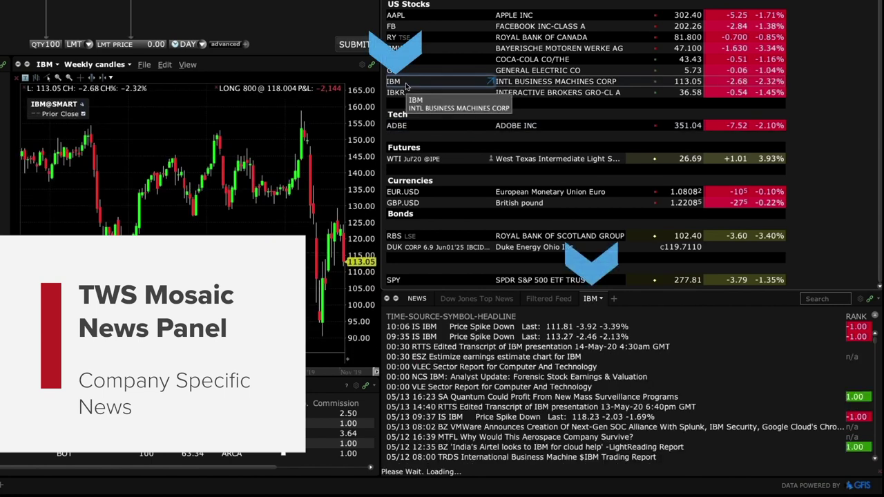
{"action": "left_click", "coordinate": [616, 300]}
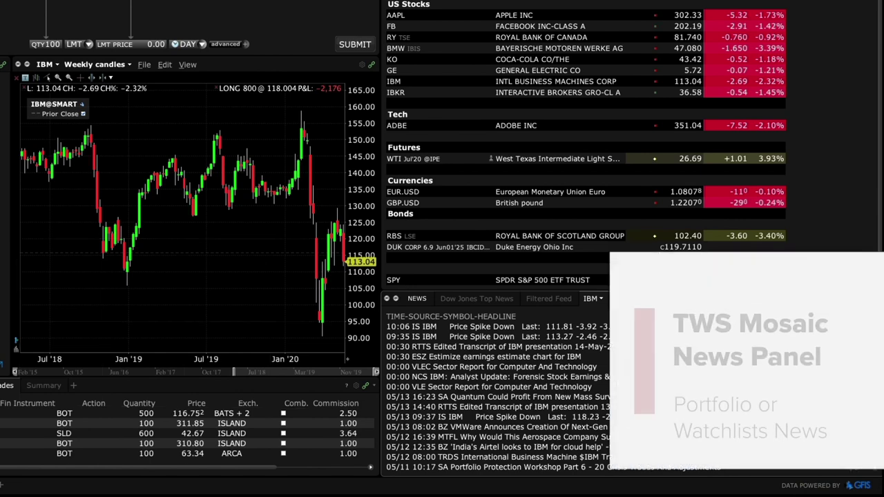
Step: Add a Portfolio or Watchlist News tab using Portfolio companies as the news source
{"action": "left_click", "coordinate": [649, 338]}
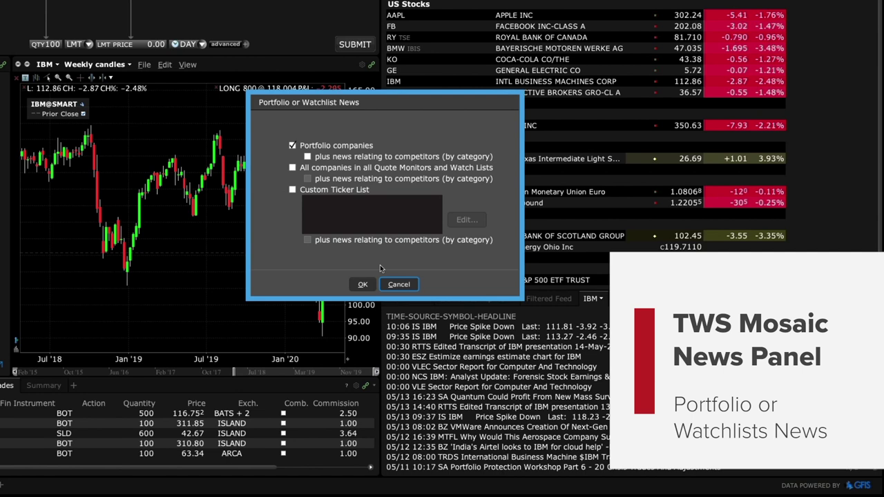
{"action": "left_click", "coordinate": [363, 285]}
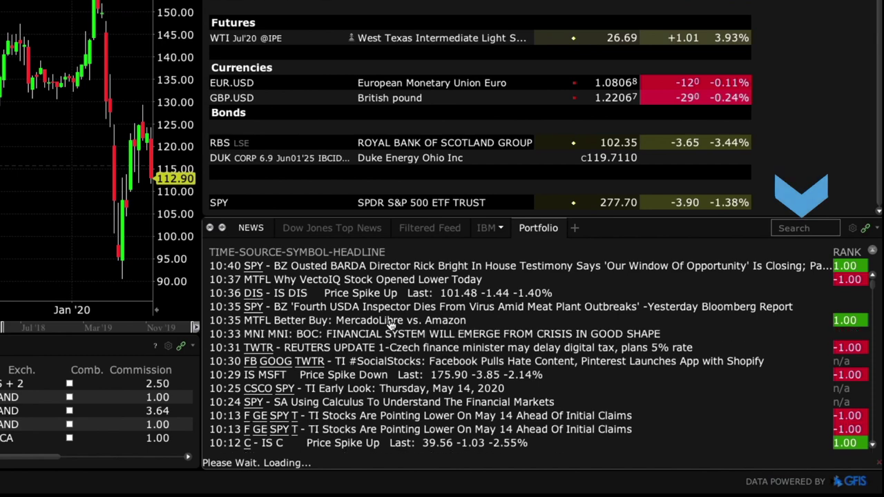
Step: Search the news headlines for 'wmt', then close the Search: WMT results tab
{"action": "left_click", "coordinate": [804, 228]}
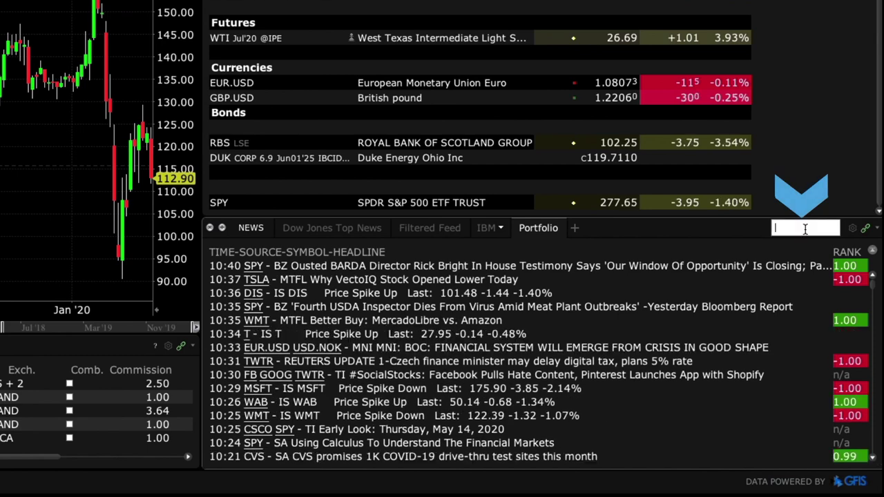
{"action": "type", "text": "wmt"}
{"action": "key", "text": "Return"}
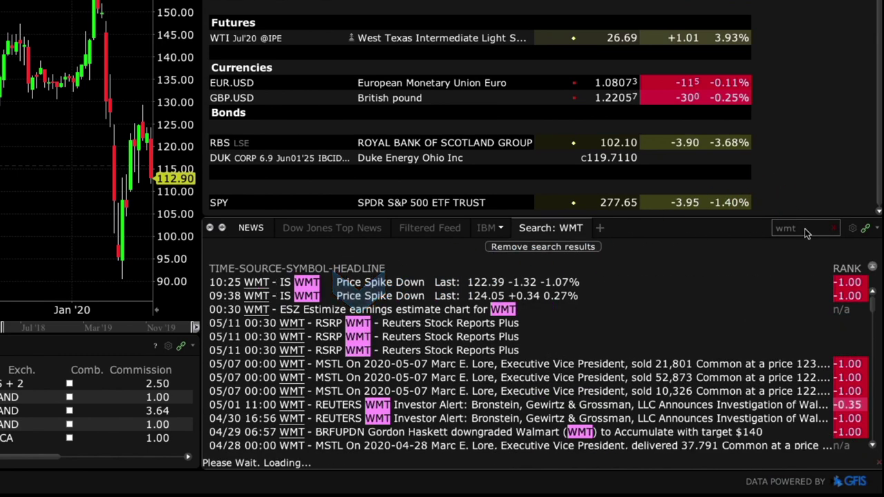
{"action": "left_click", "coordinate": [834, 228]}
{"action": "left_click", "coordinate": [457, 228]}
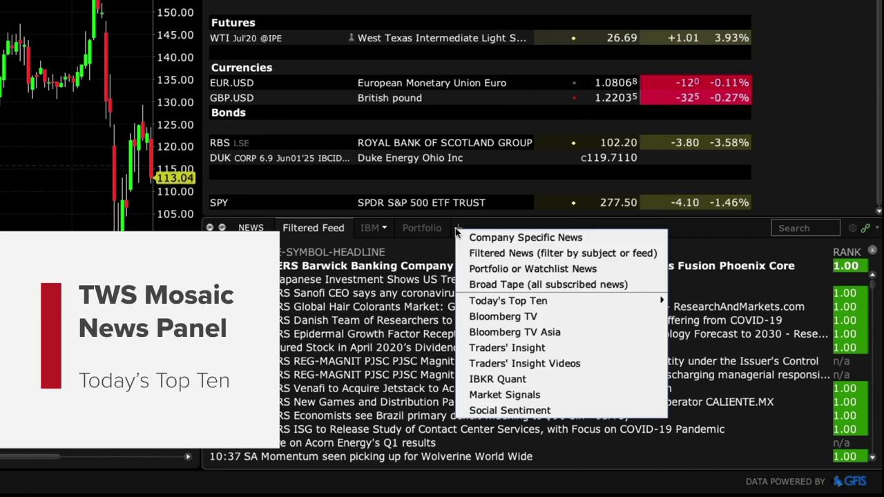
{"action": "mouse_move", "coordinate": [472, 299]}
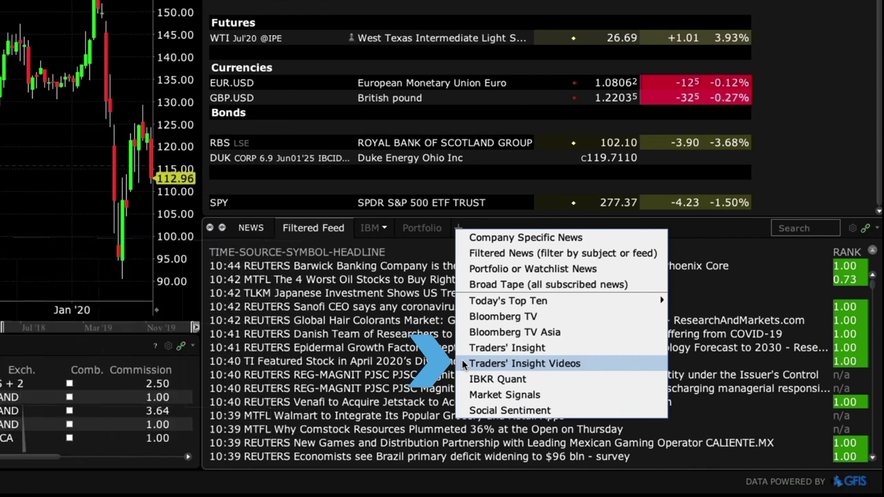
Step: Add a Traders' Insight news tab and open its What's Next for China? article
{"action": "left_click", "coordinate": [464, 364]}
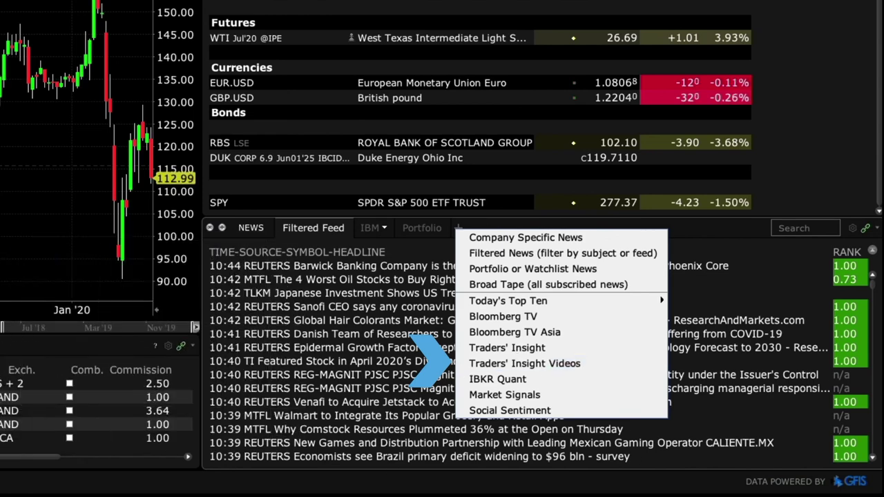
{"action": "left_click", "coordinate": [476, 346]}
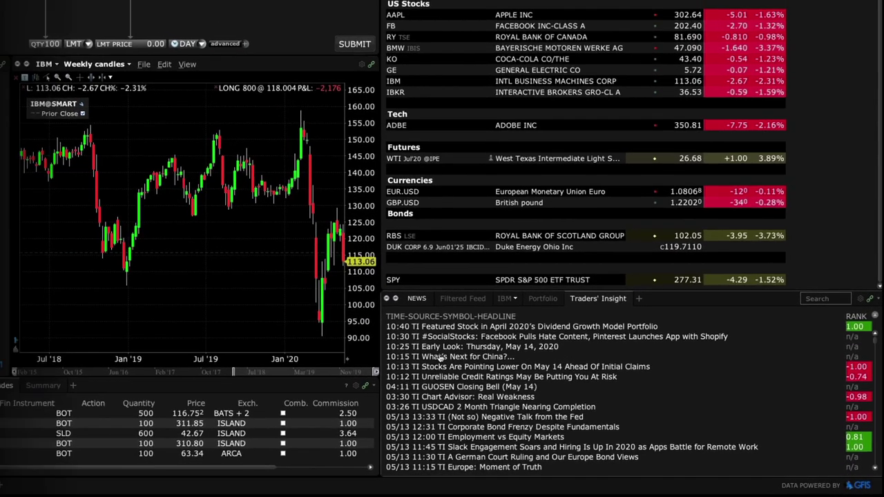
{"action": "double_click", "coordinate": [297, 306]}
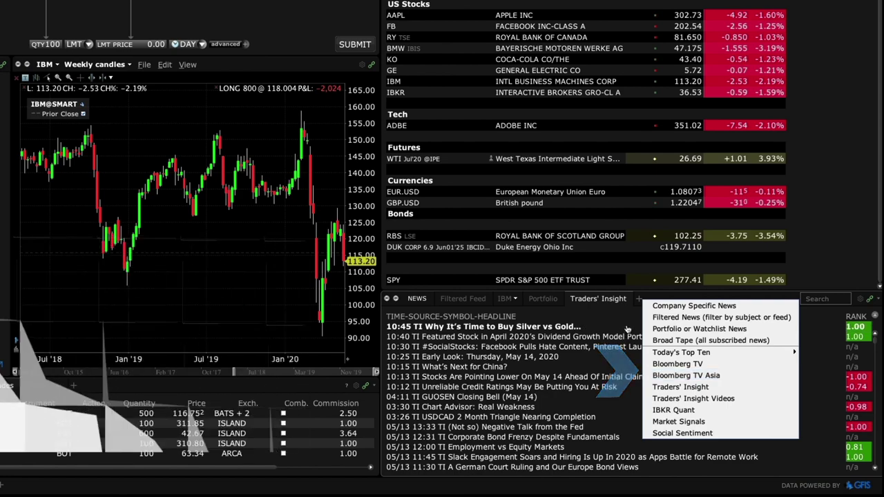
Step: In news window settings, set the feed to General News with Dow Jones Trader News and Dow Jones Newsletters checked
{"action": "left_click", "coordinate": [652, 320]}
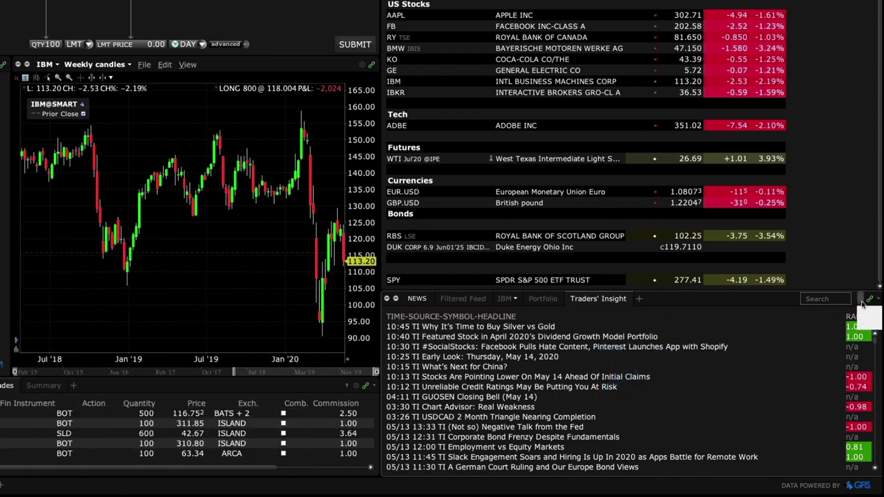
{"action": "left_click", "coordinate": [868, 299]}
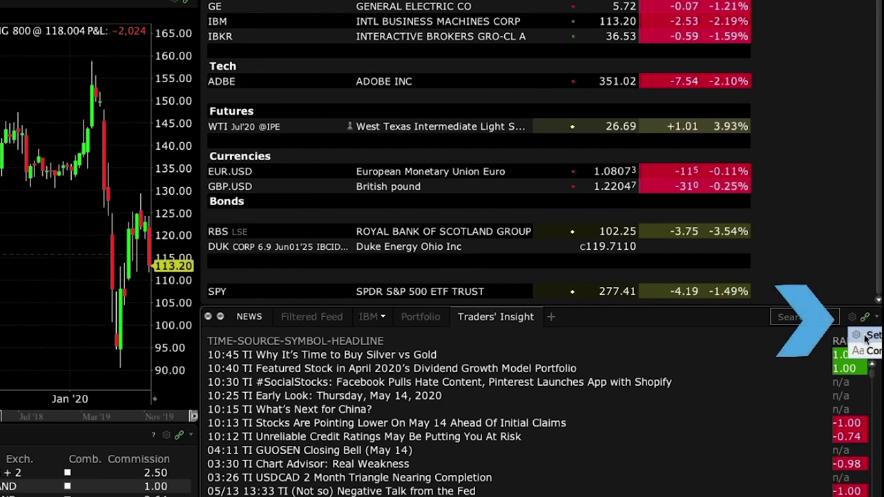
{"action": "left_click", "coordinate": [866, 336]}
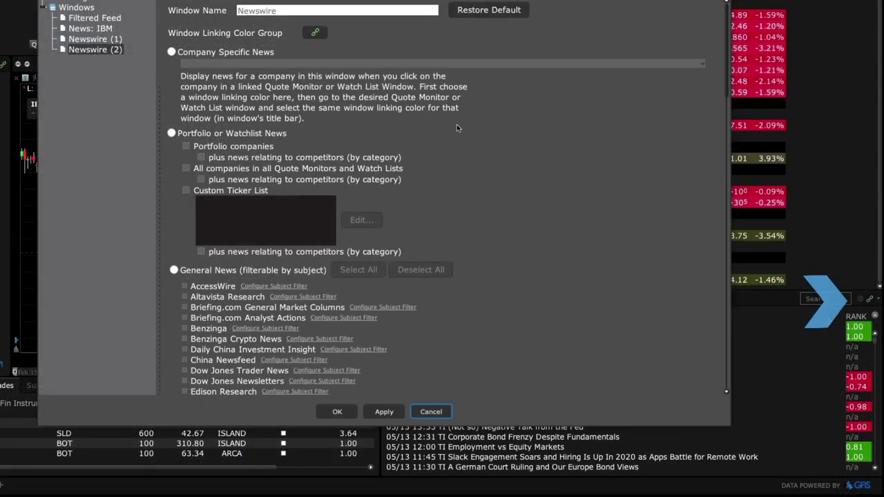
{"action": "left_click", "coordinate": [173, 134]}
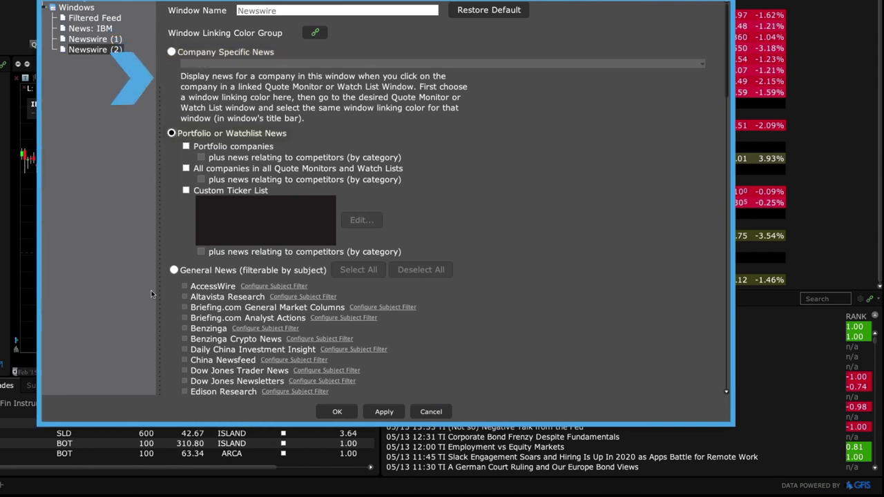
{"action": "left_click", "coordinate": [174, 271]}
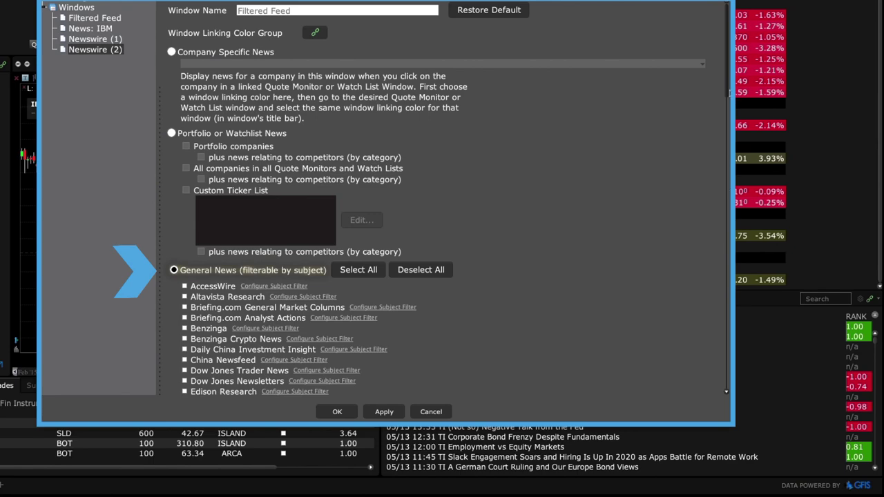
{"action": "left_click_drag", "start_coordinate": [728, 92], "coordinate": [728, 148]}
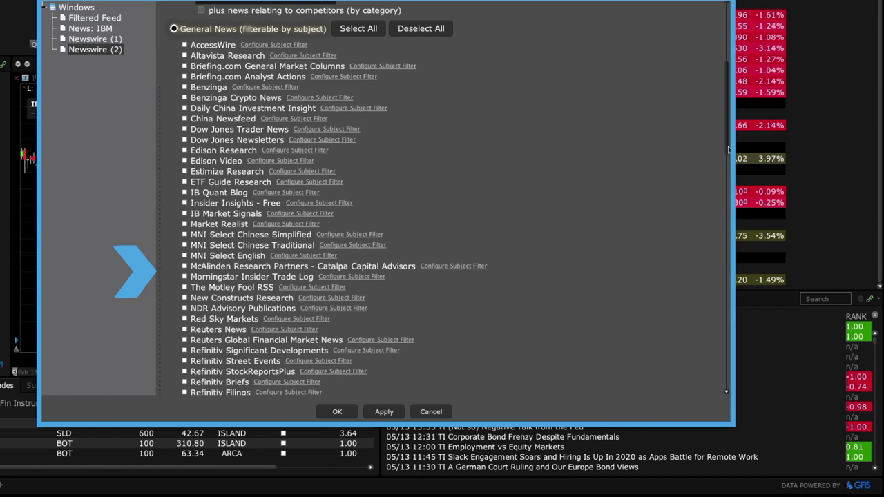
{"action": "left_click", "coordinate": [184, 130]}
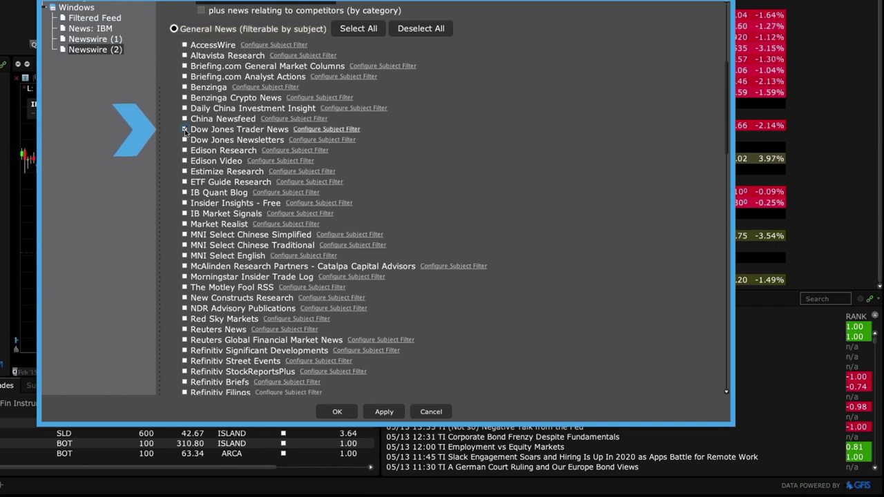
{"action": "left_click", "coordinate": [184, 140]}
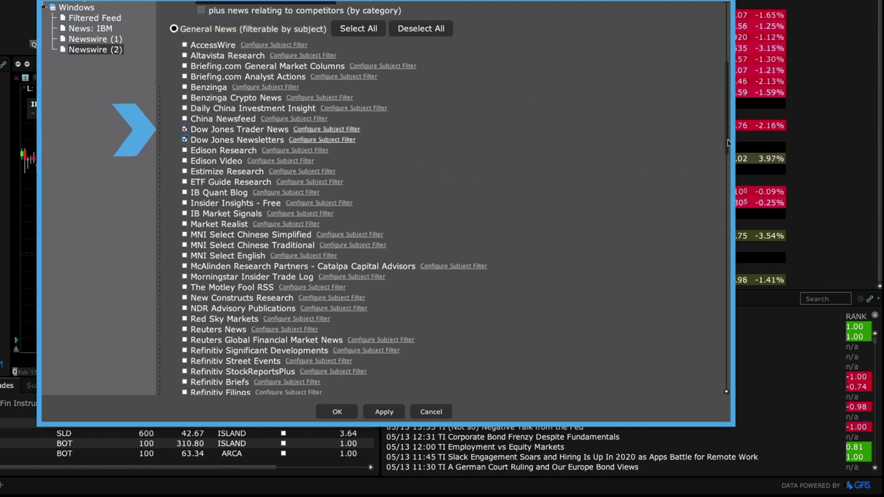
{"action": "left_click_drag", "start_coordinate": [727, 143], "coordinate": [734, 368]}
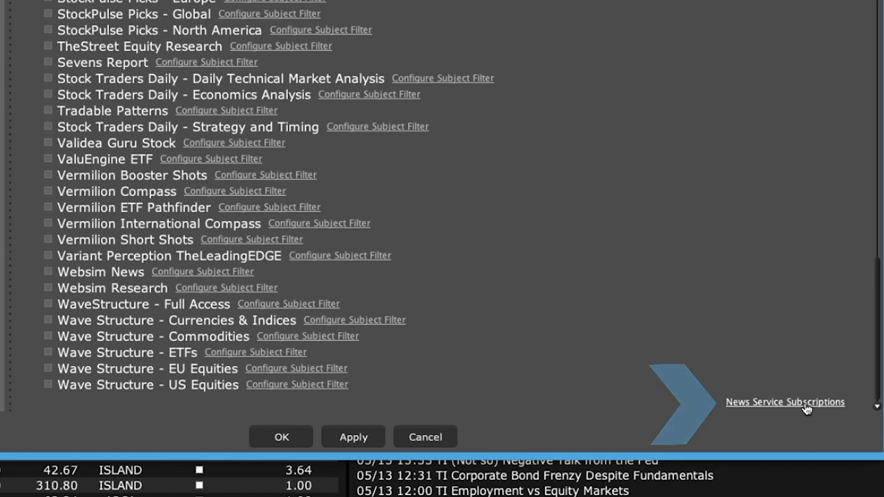
Step: Open News Service Subscriptions and scroll down to the Yahoo! Headlines and BusinessWeek RSS suppliers
{"action": "left_click", "coordinate": [807, 409]}
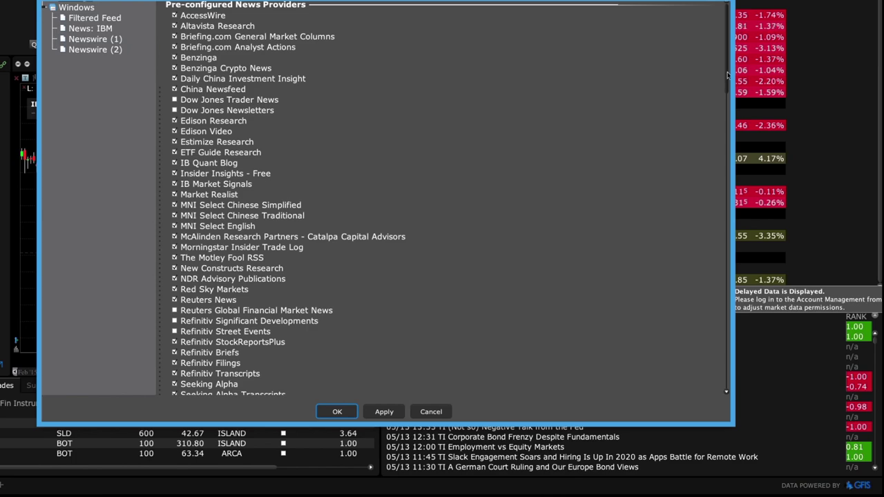
{"action": "scroll", "coordinate": [726, 75], "scroll_direction": "down", "scroll_amount": 1}
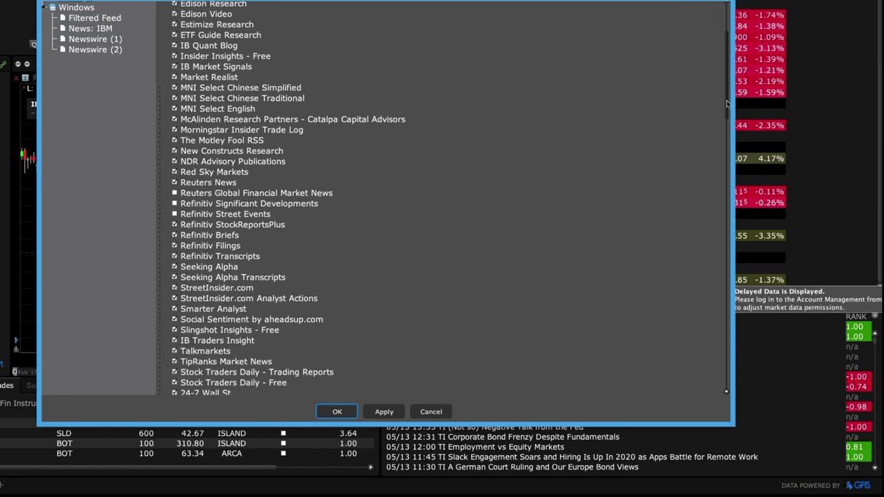
{"action": "left_click_drag", "start_coordinate": [727, 107], "coordinate": [729, 166]}
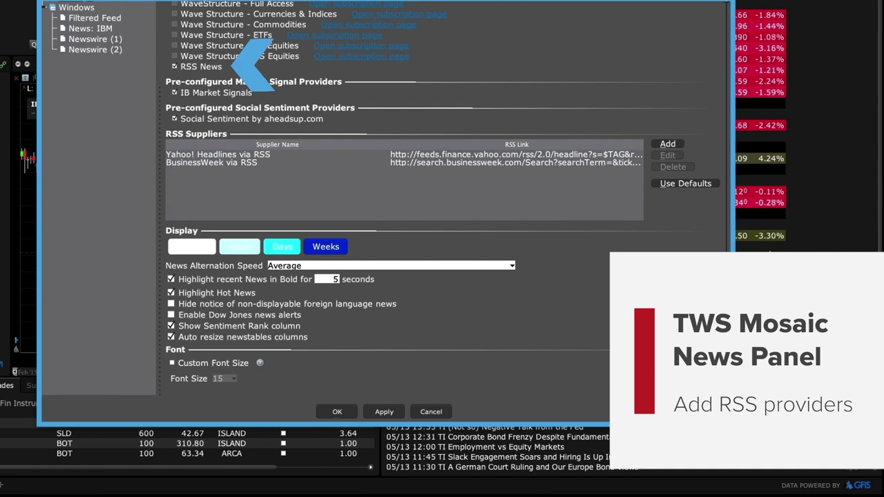
Step: Add MSN News Search via RSS as a third RSS supplier and apply the news settings
{"action": "left_click", "coordinate": [667, 144]}
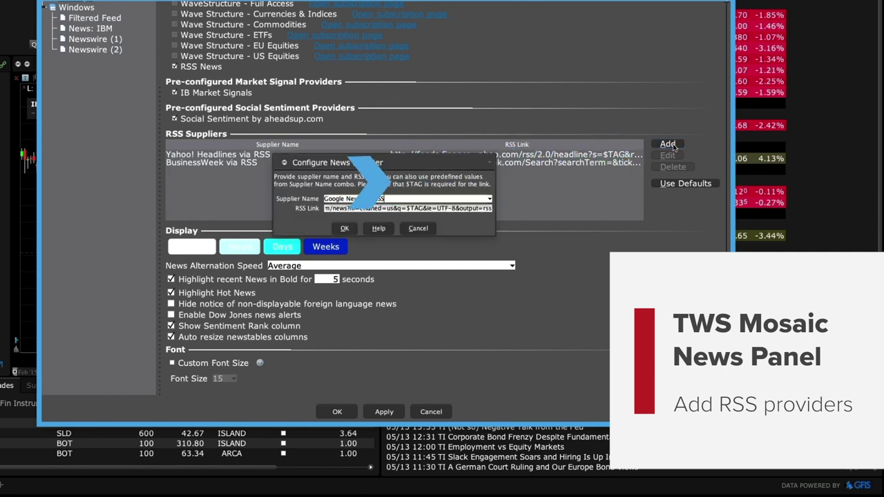
{"action": "left_click", "coordinate": [490, 199]}
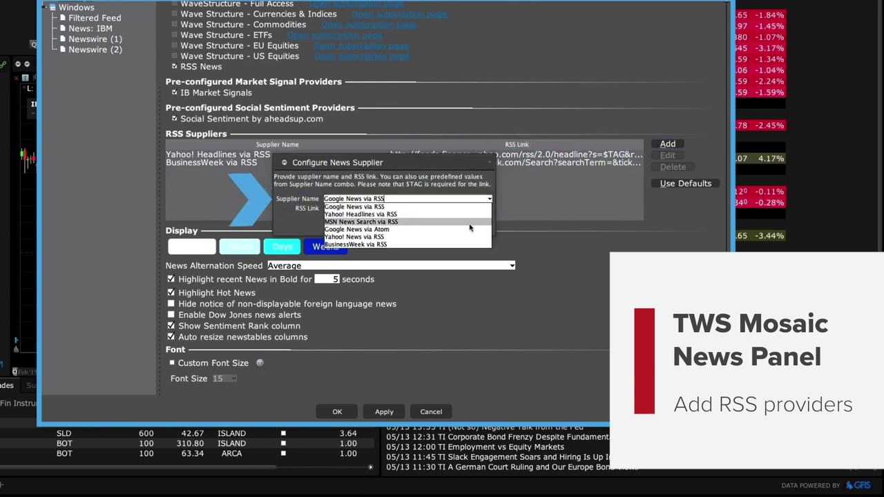
{"action": "left_click", "coordinate": [469, 223]}
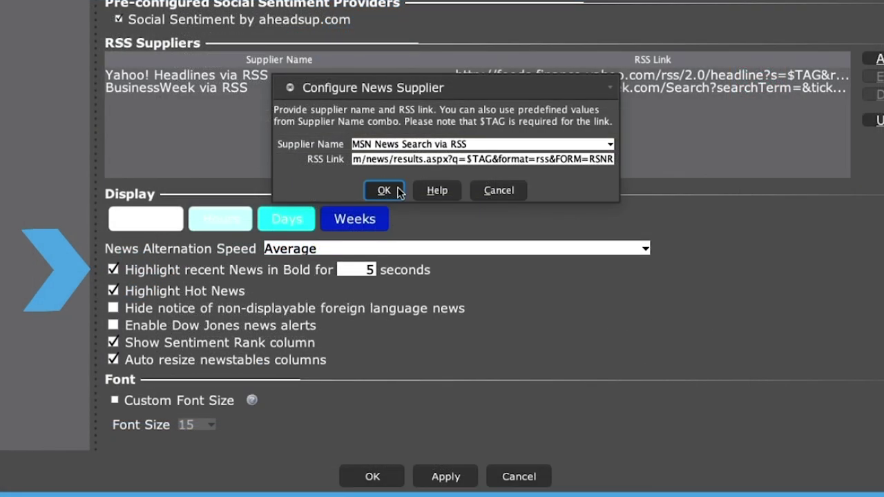
{"action": "left_click", "coordinate": [345, 228]}
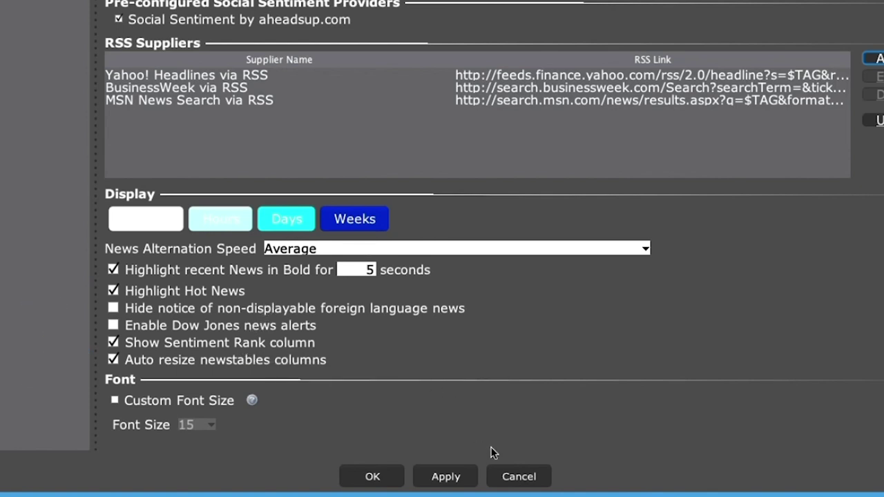
{"action": "left_click", "coordinate": [444, 478]}
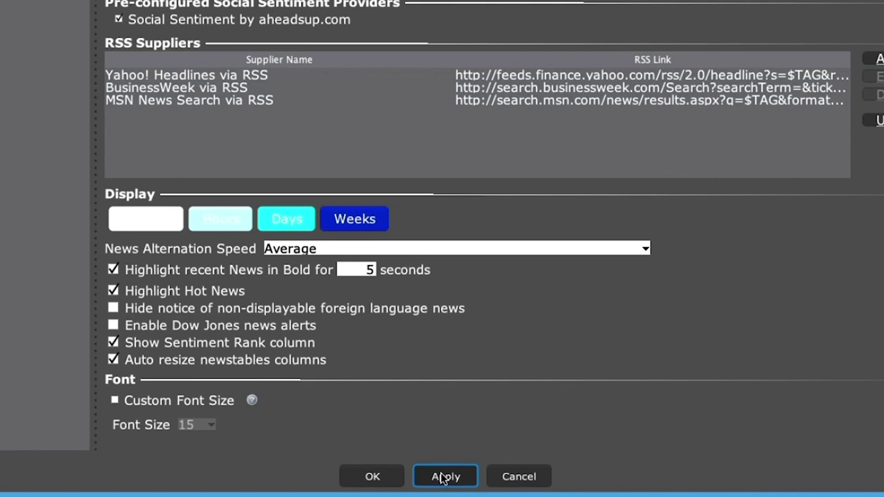